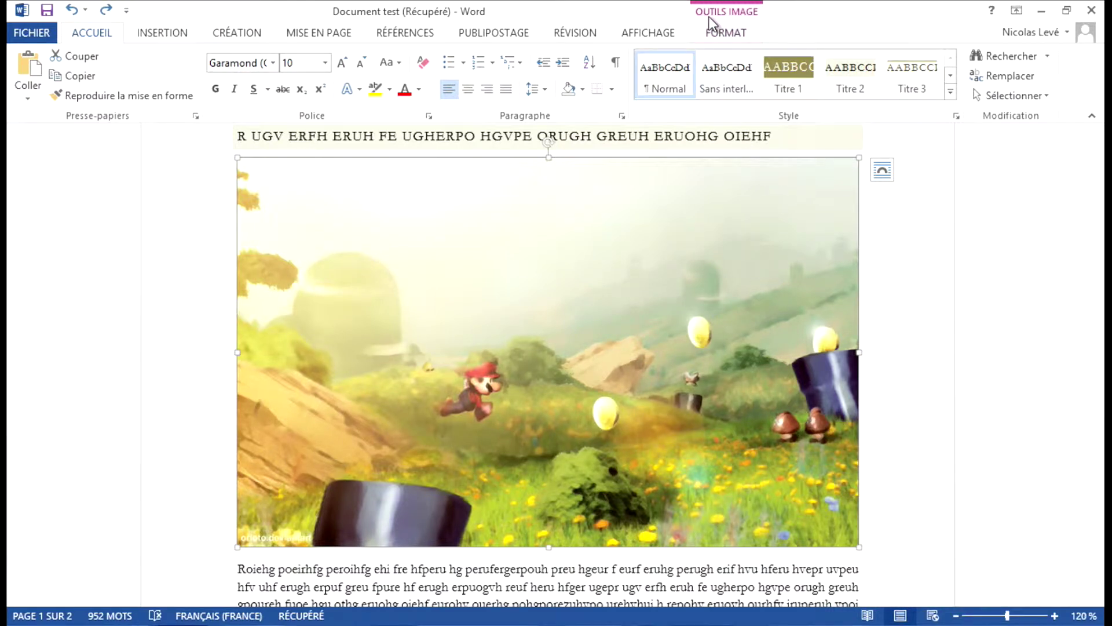
Bring up the Couleurs dialog via the picture's Couleur > Autres variations menu
left_click(728, 33)
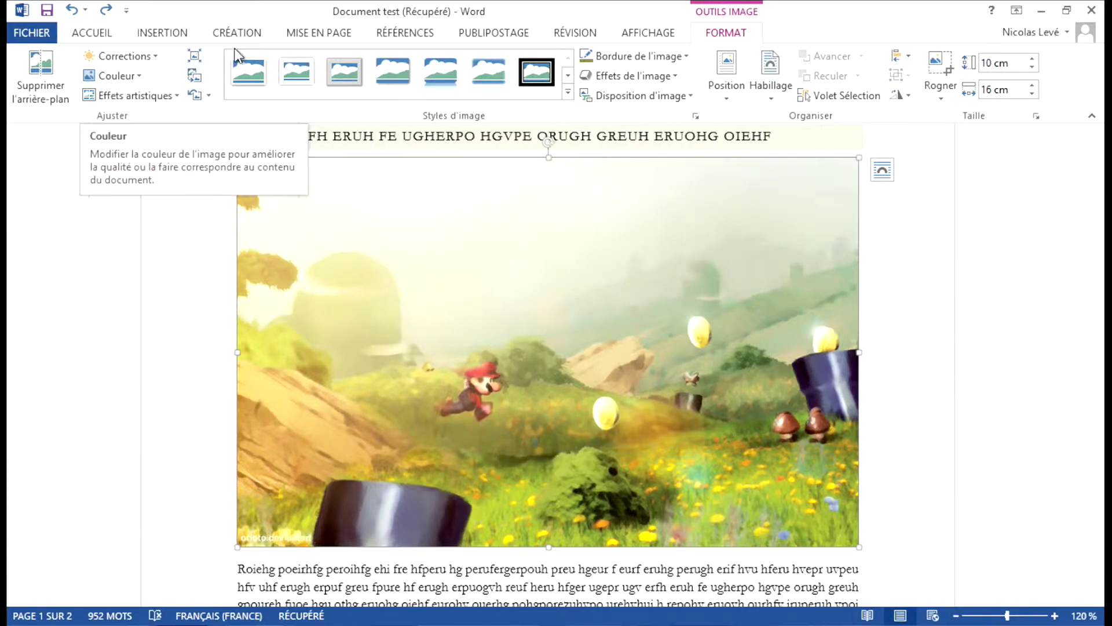
left_click(139, 75)
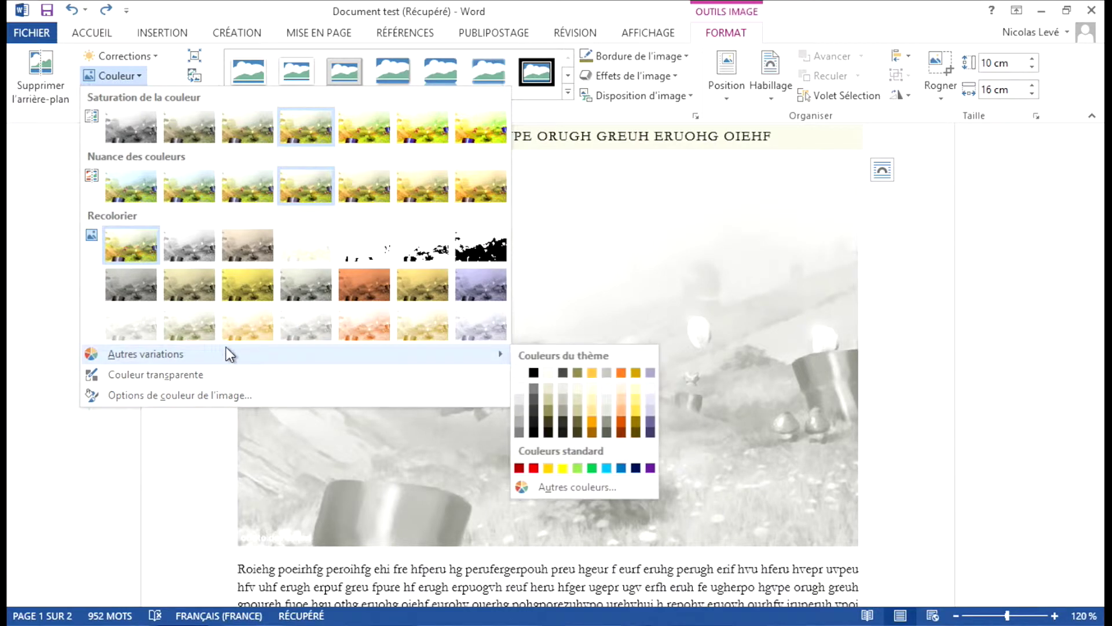
mouse_move(145, 353)
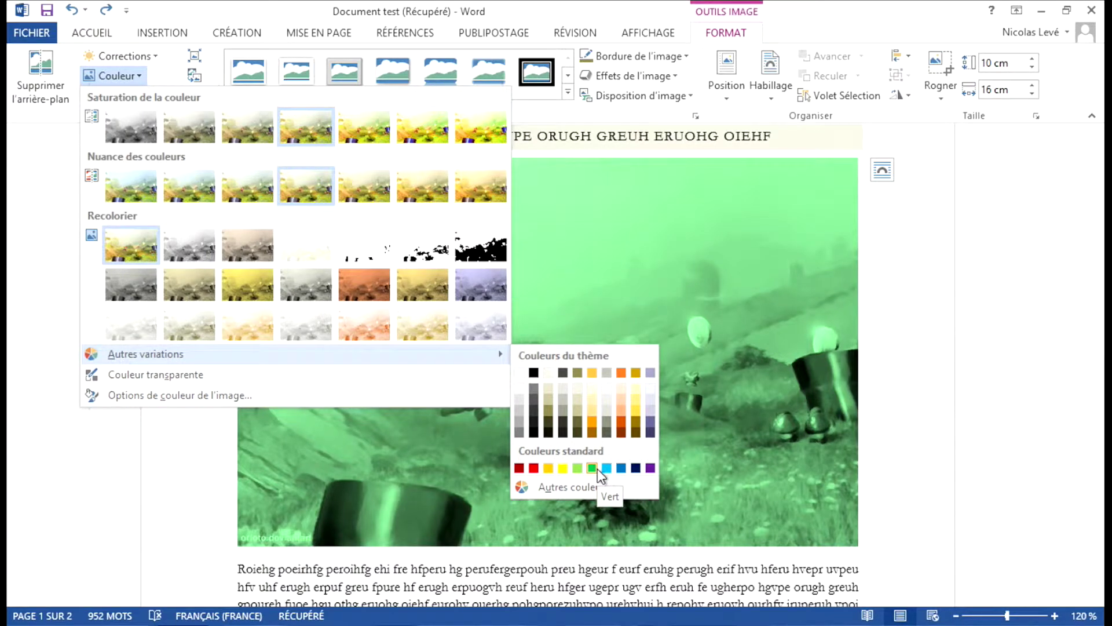
left_click(592, 481)
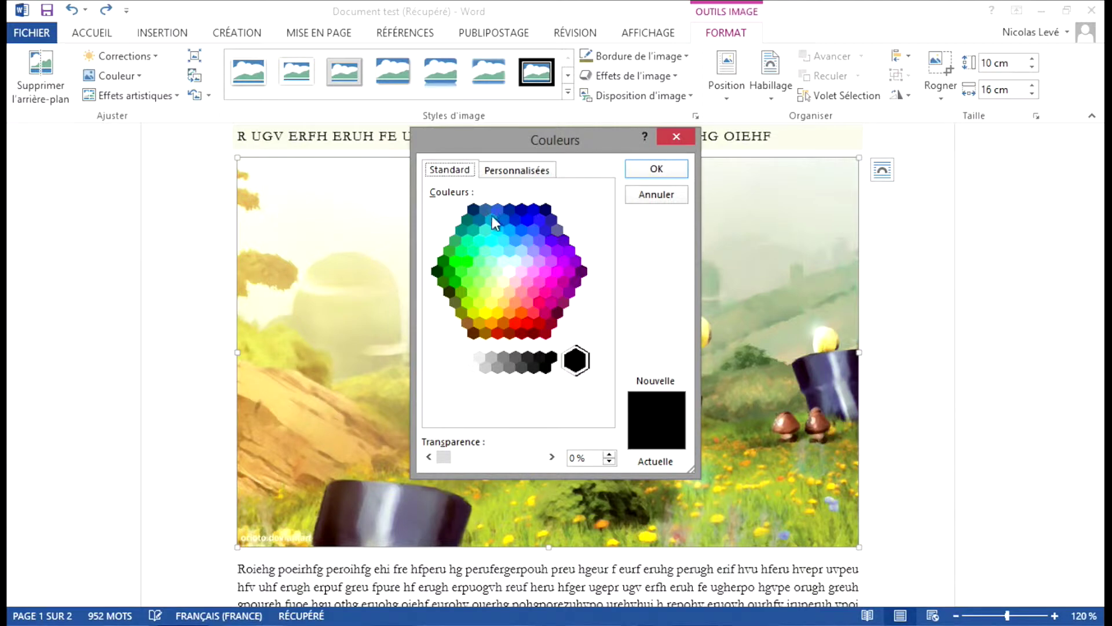
Try a yellow-orange custom shade in the Couleurs dialog, then cancel without applying it
left_click(507, 172)
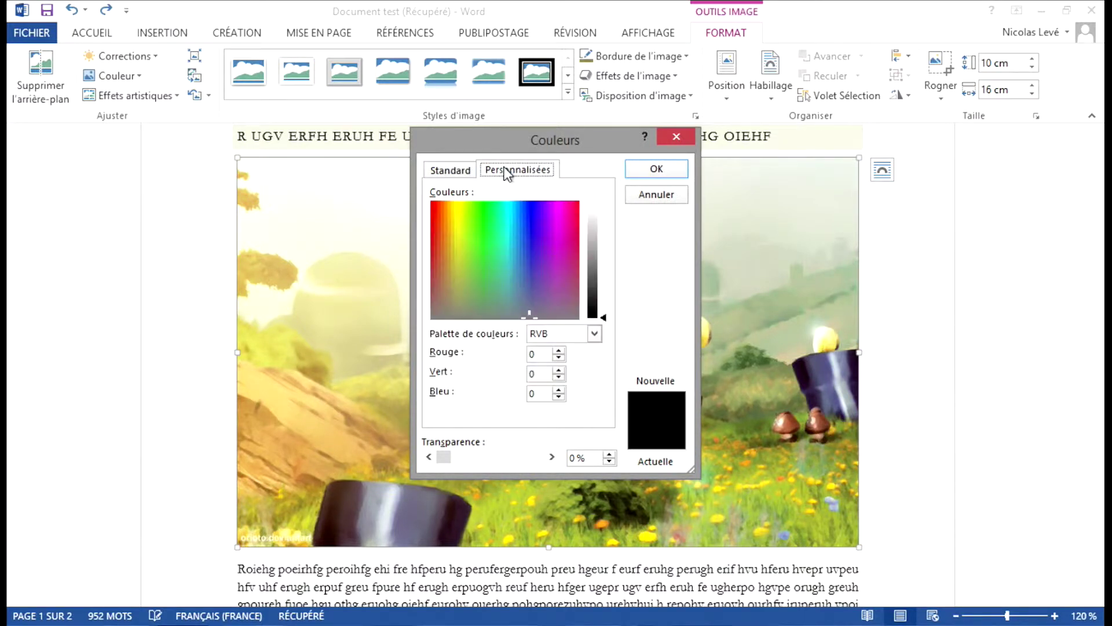
left_click(550, 255)
left_click_drag(550, 252, 461, 225)
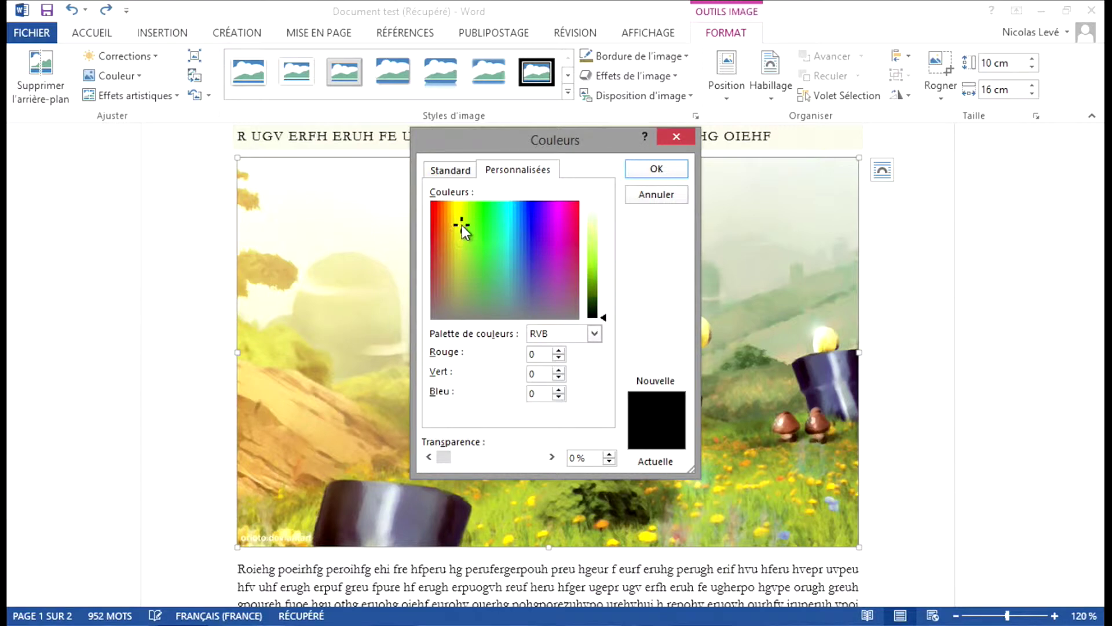
left_click(652, 197)
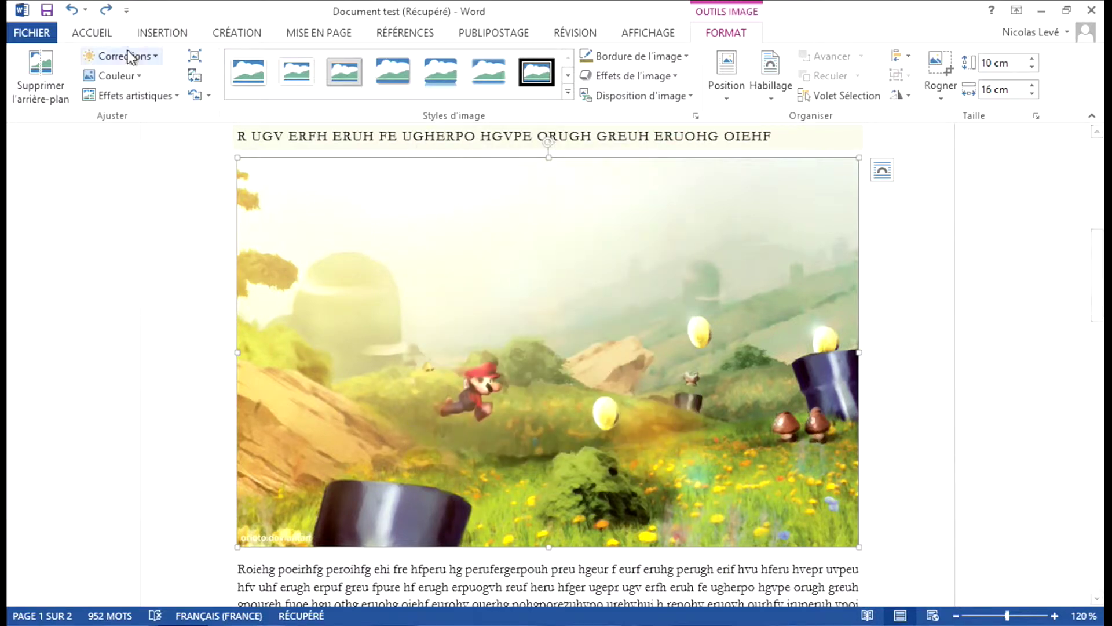
left_click(128, 75)
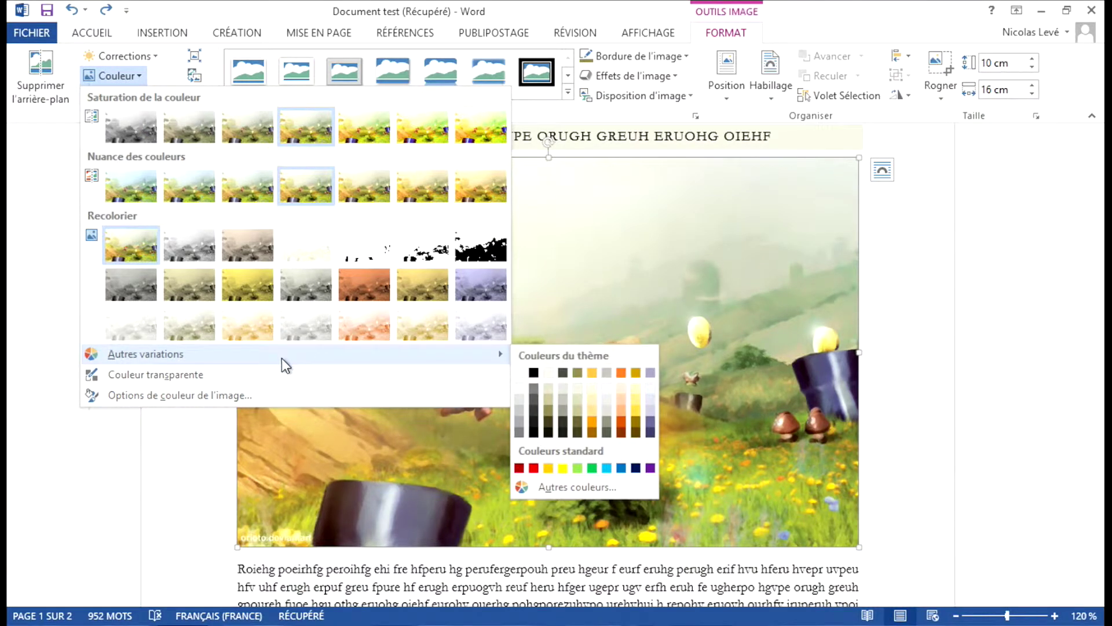
Make a colour in the photo's upper-left area transparent, then undo that change
left_click(317, 374)
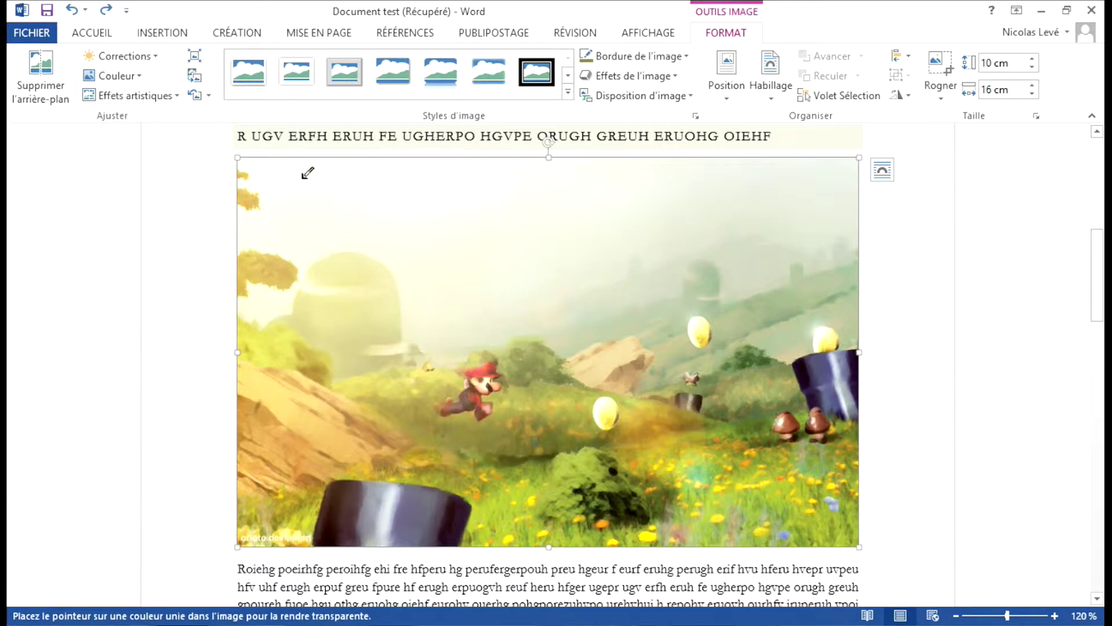
left_click(302, 177)
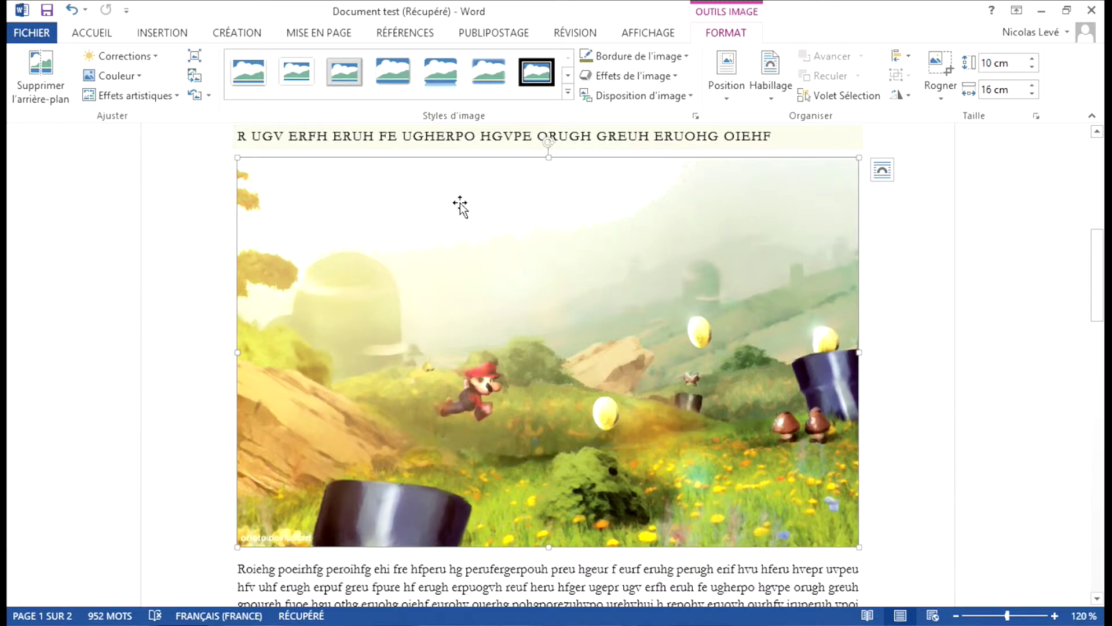
left_click_drag(461, 204, 461, 203)
key("ctrl+z")
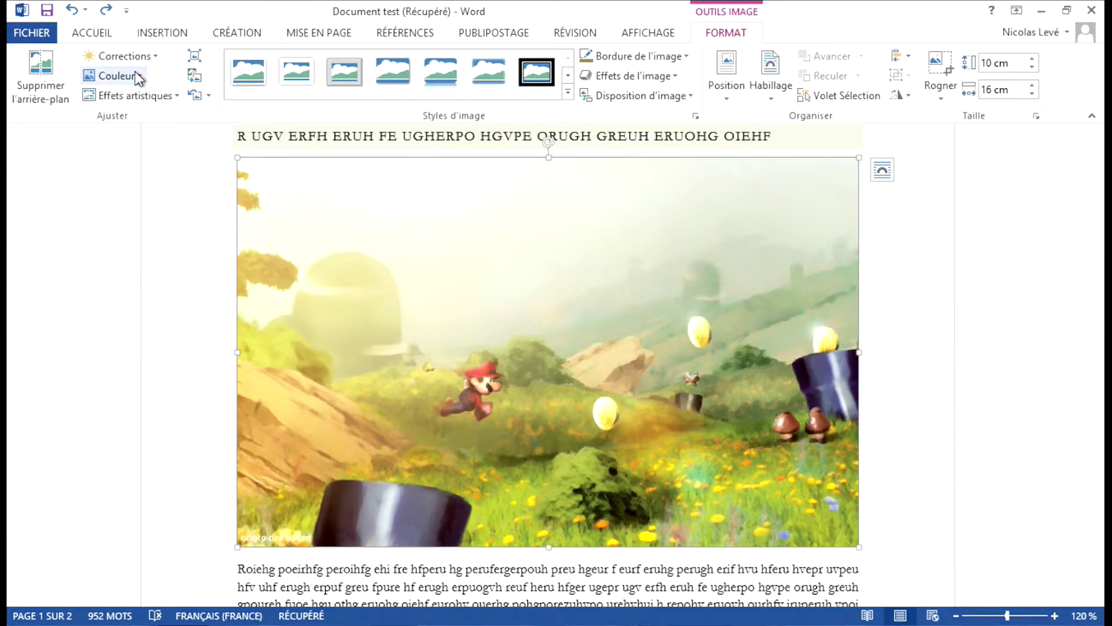
Set the photo's saturation to 151% and colour temperature to 7 845
left_click(116, 76)
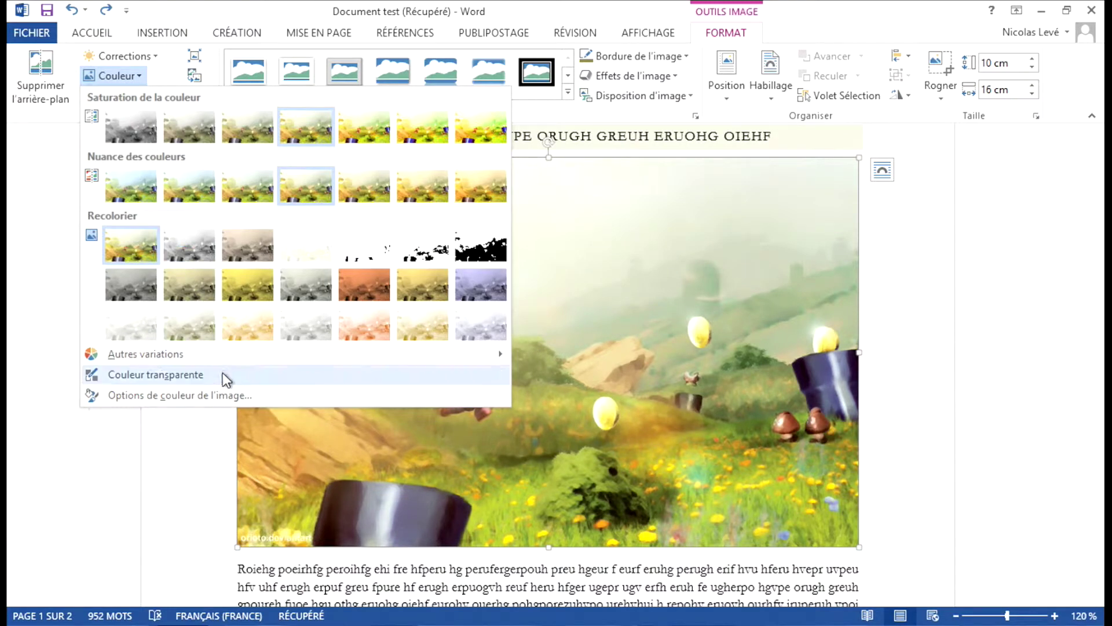
left_click(256, 395)
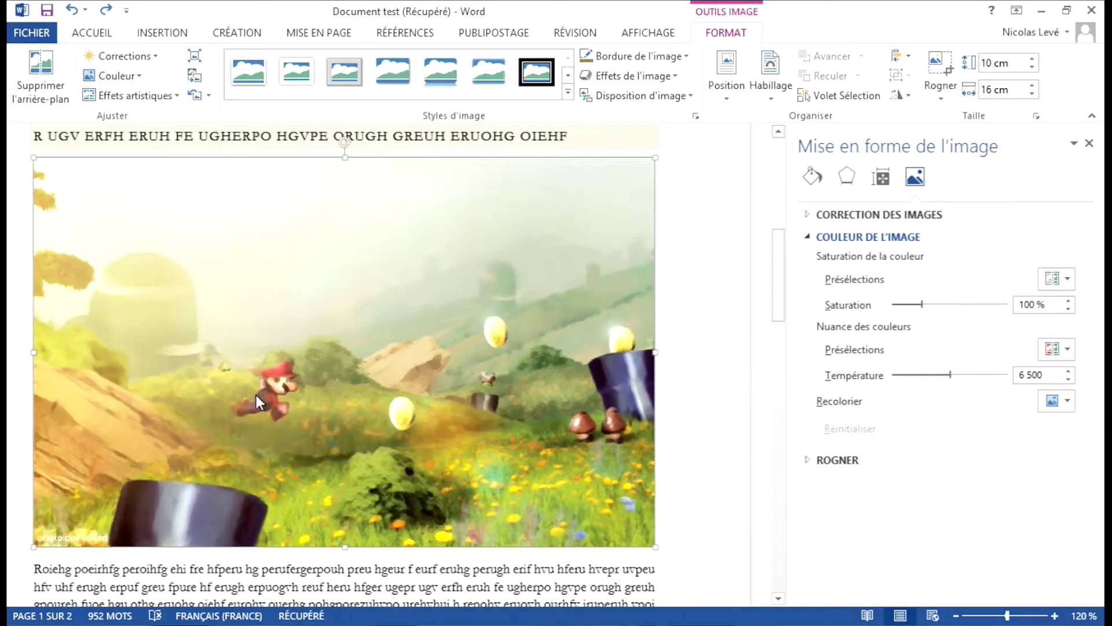
left_click(130, 77)
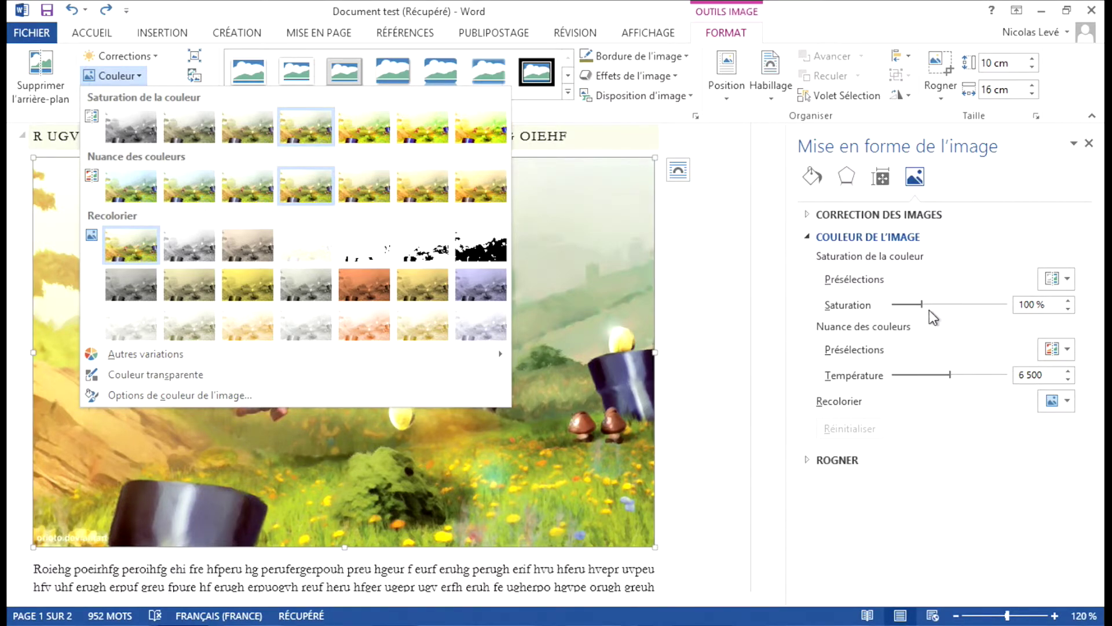
left_click_drag(923, 305, 937, 305)
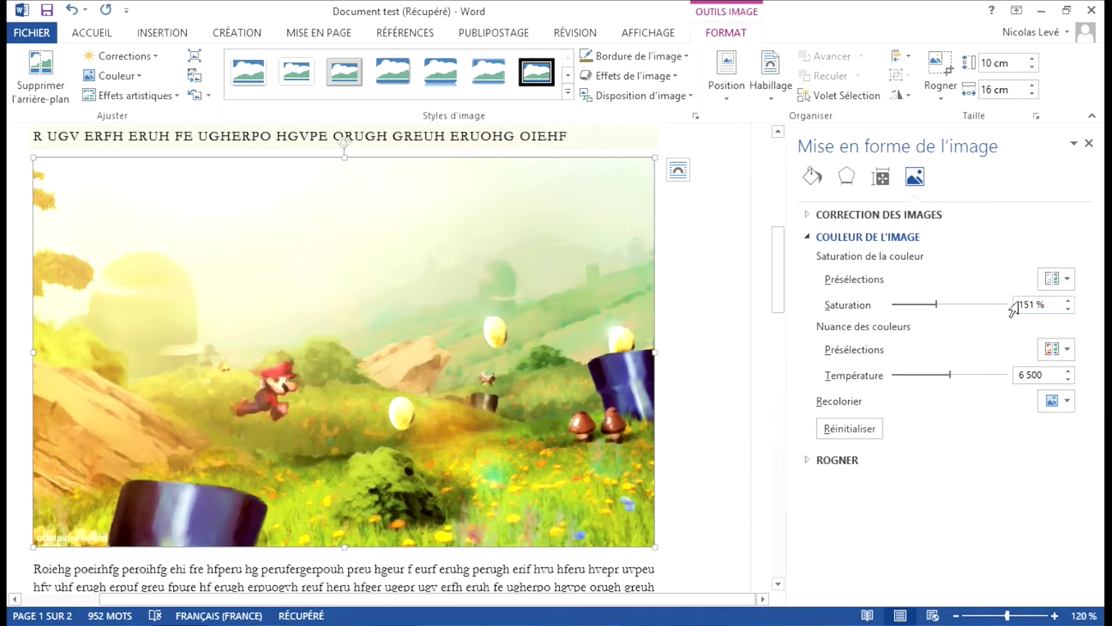
left_click_drag(950, 374, 965, 375)
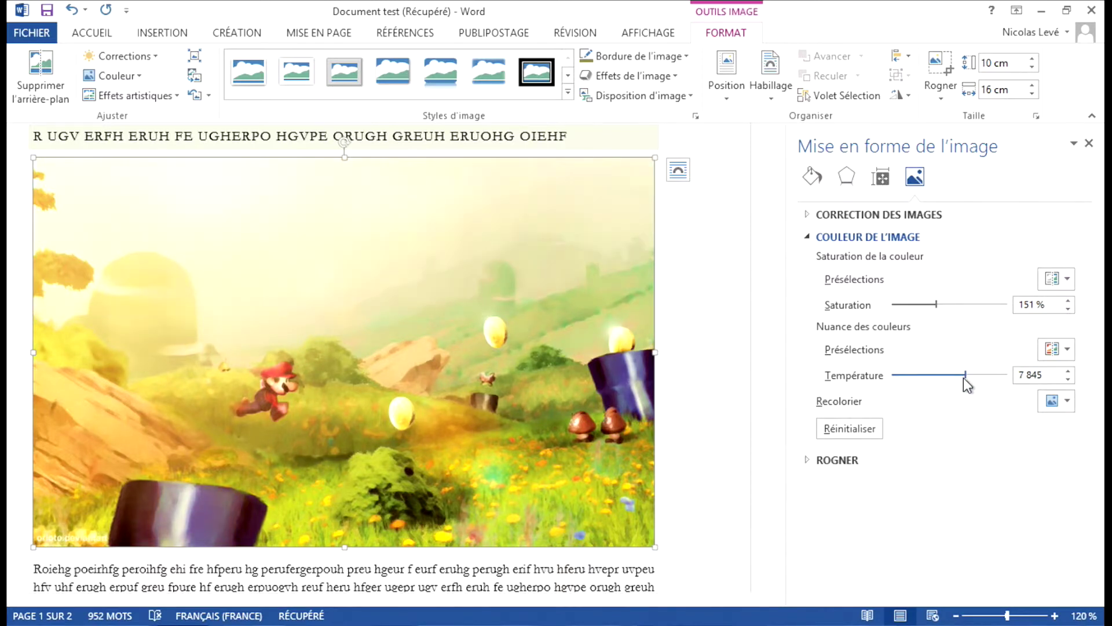
Browse the recolour and colour presets, closing them without applying any
left_click(1053, 401)
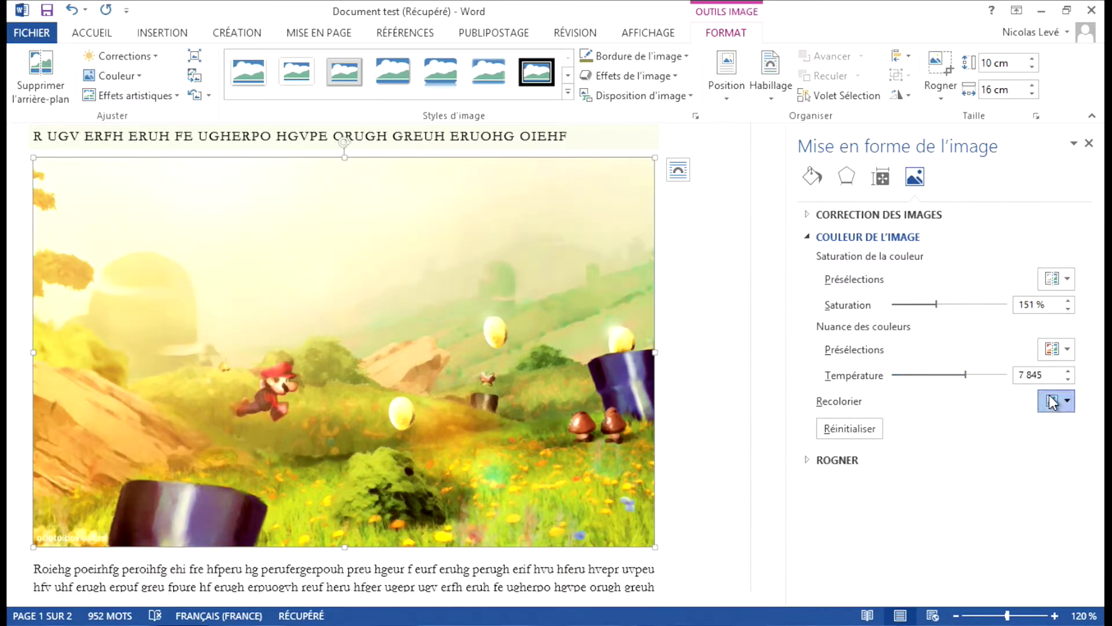
left_click(931, 558)
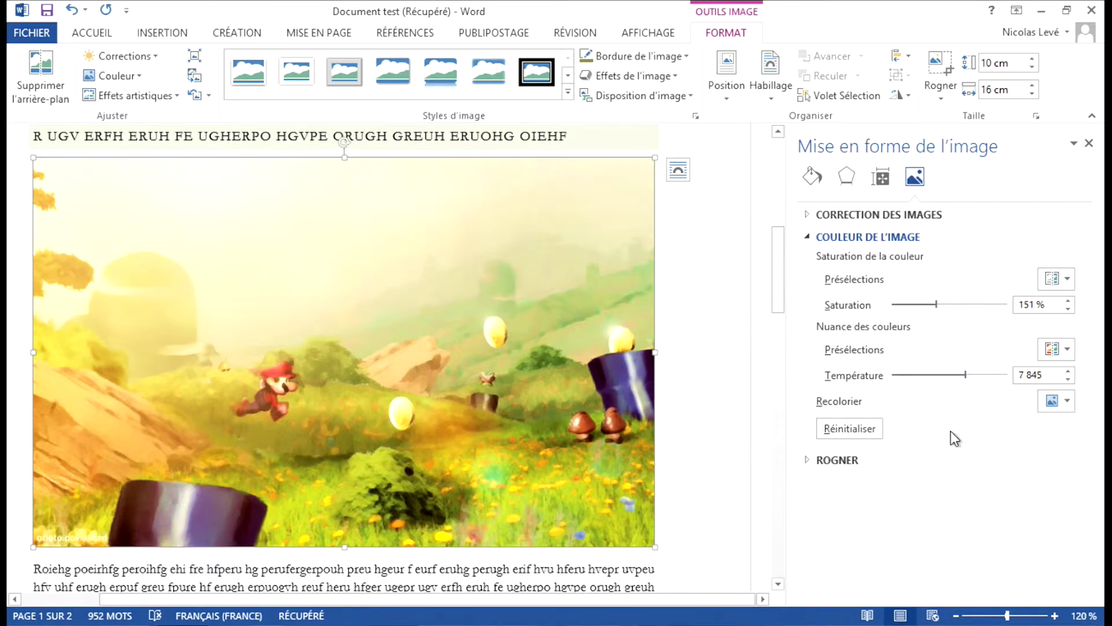
left_click(118, 76)
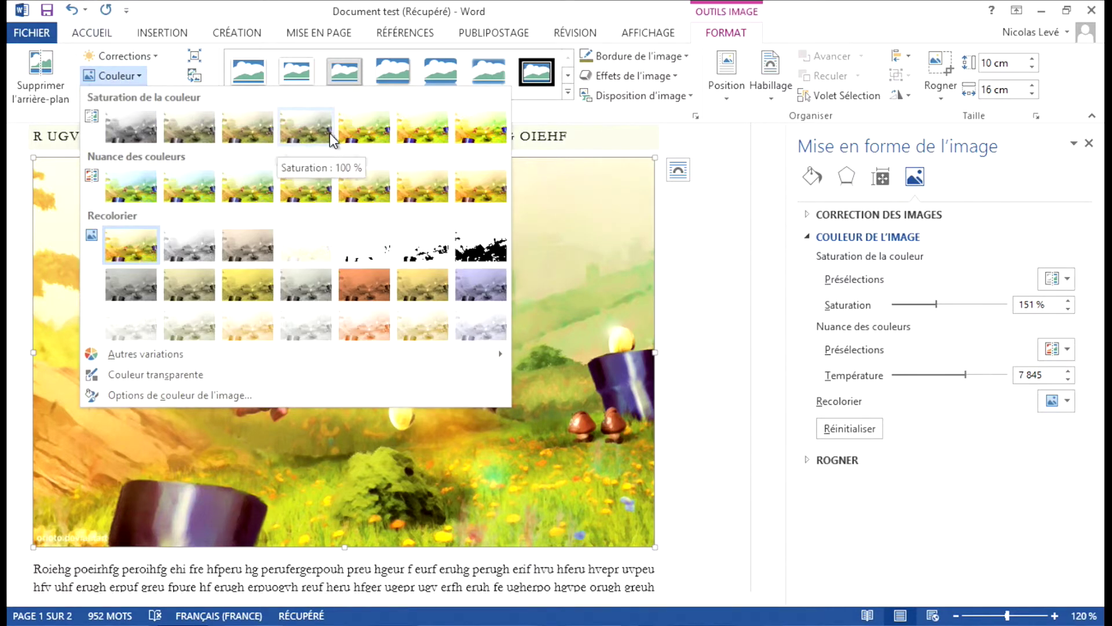
left_click(810, 263)
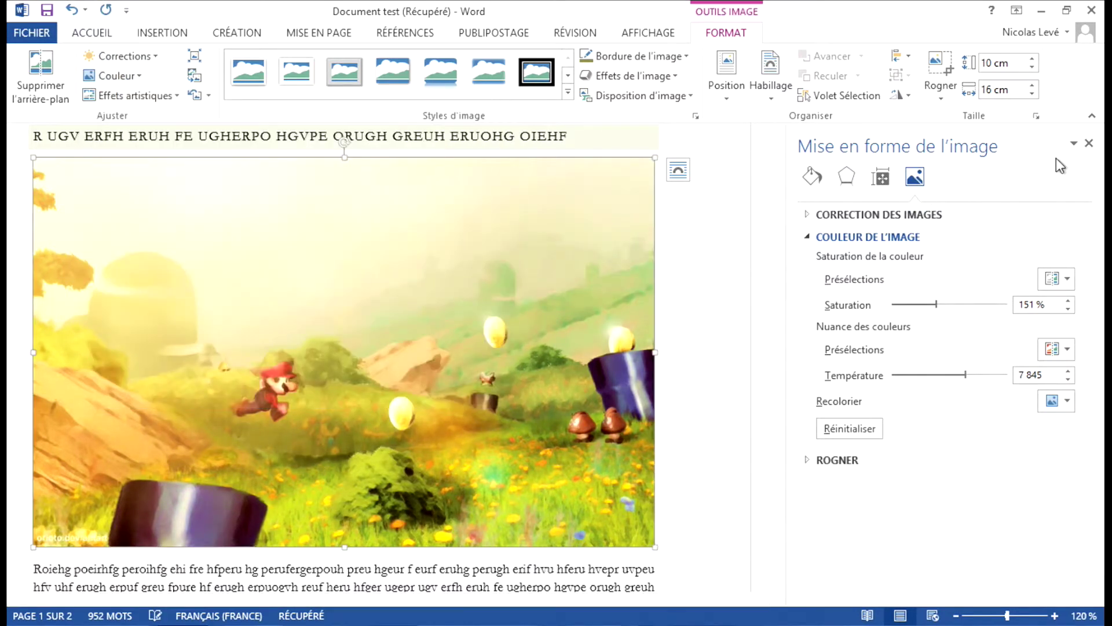
Close the Mise en forme de l'image pane and undo the last picture change
left_click(1089, 143)
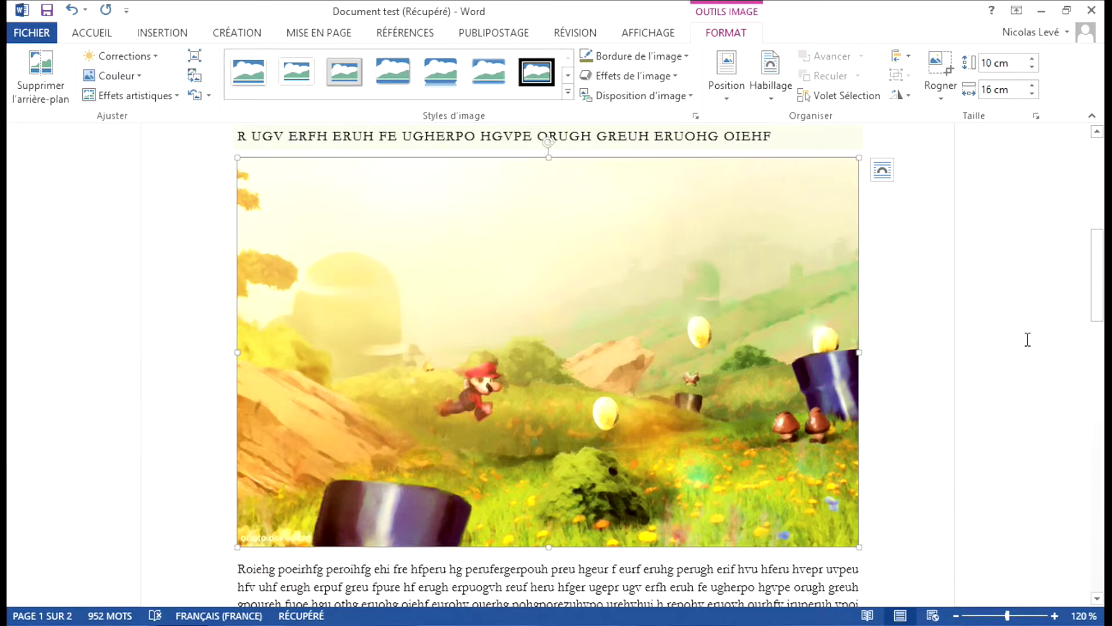
key("ctrl+z")
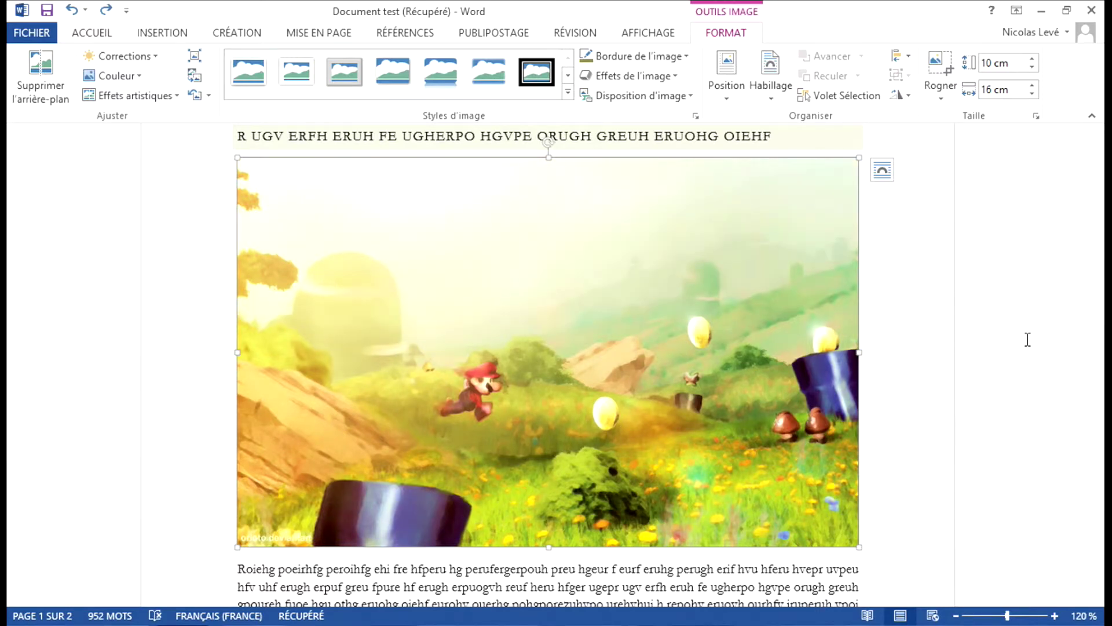